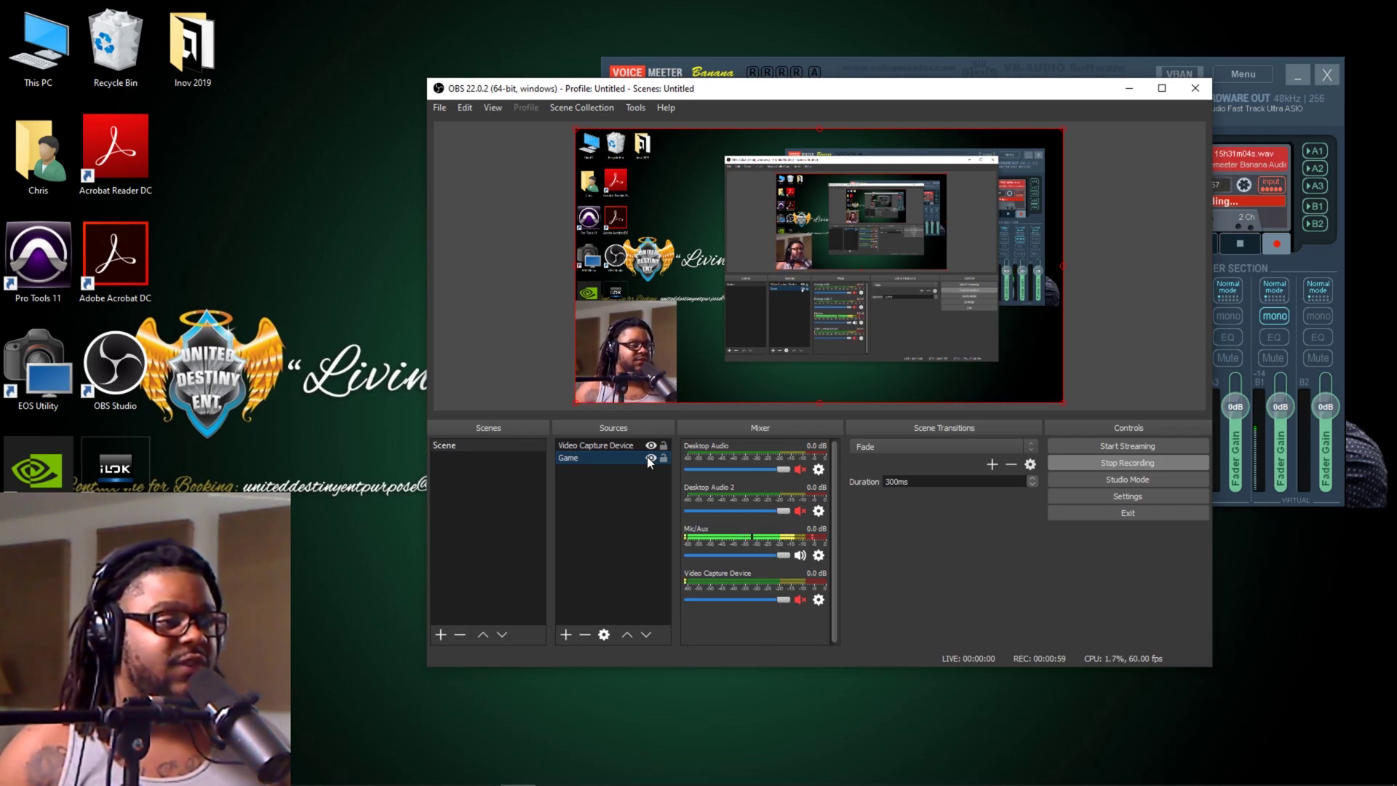
left_click(430, 377)
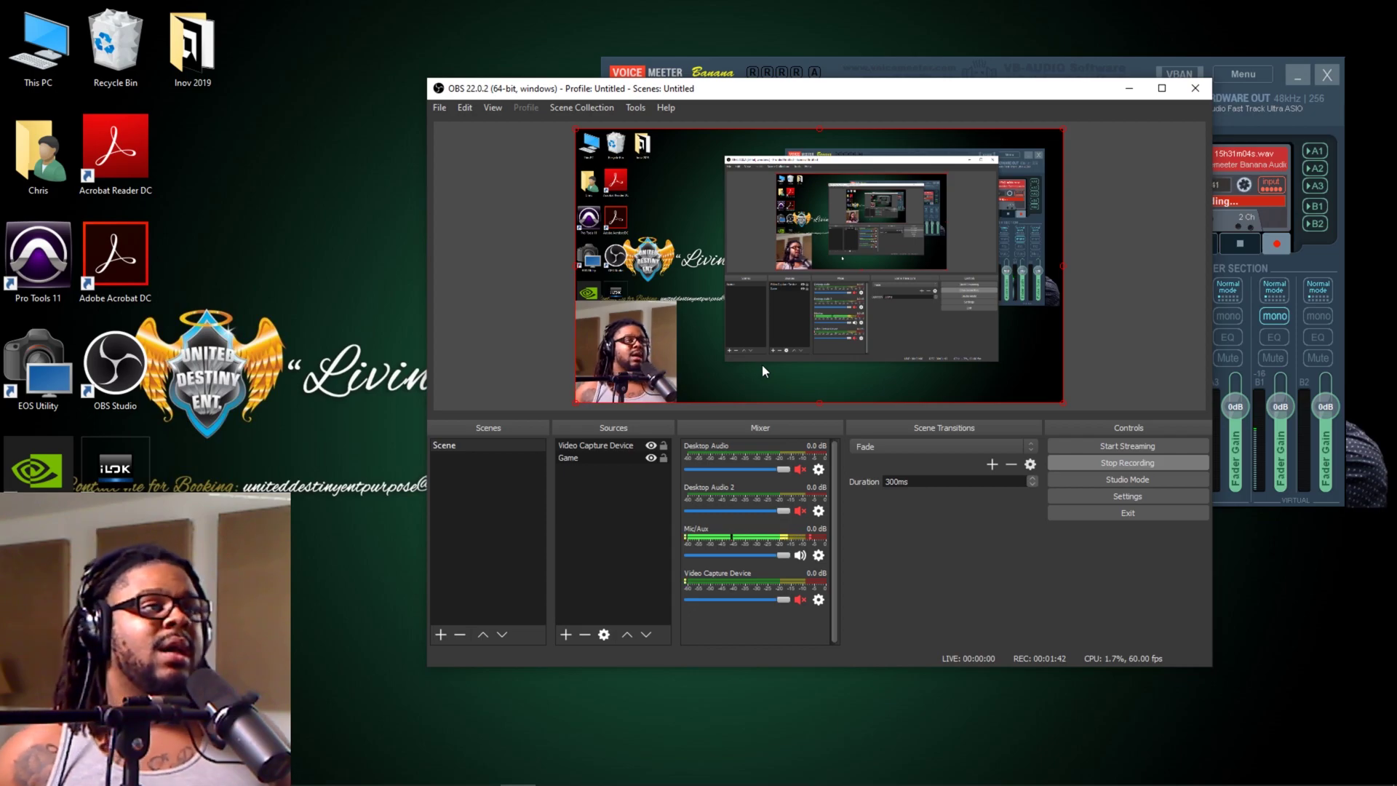
left_click(906, 64)
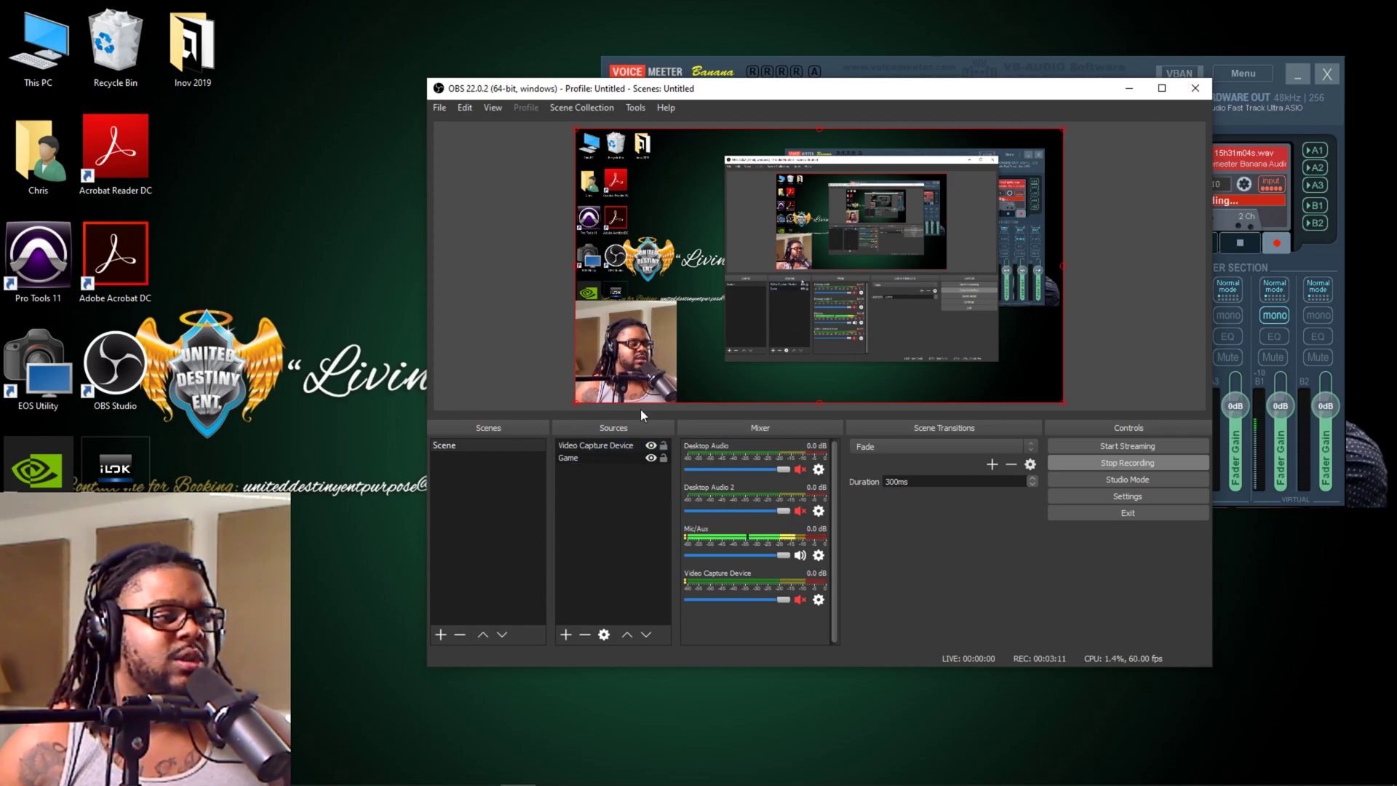
left_click(600, 460)
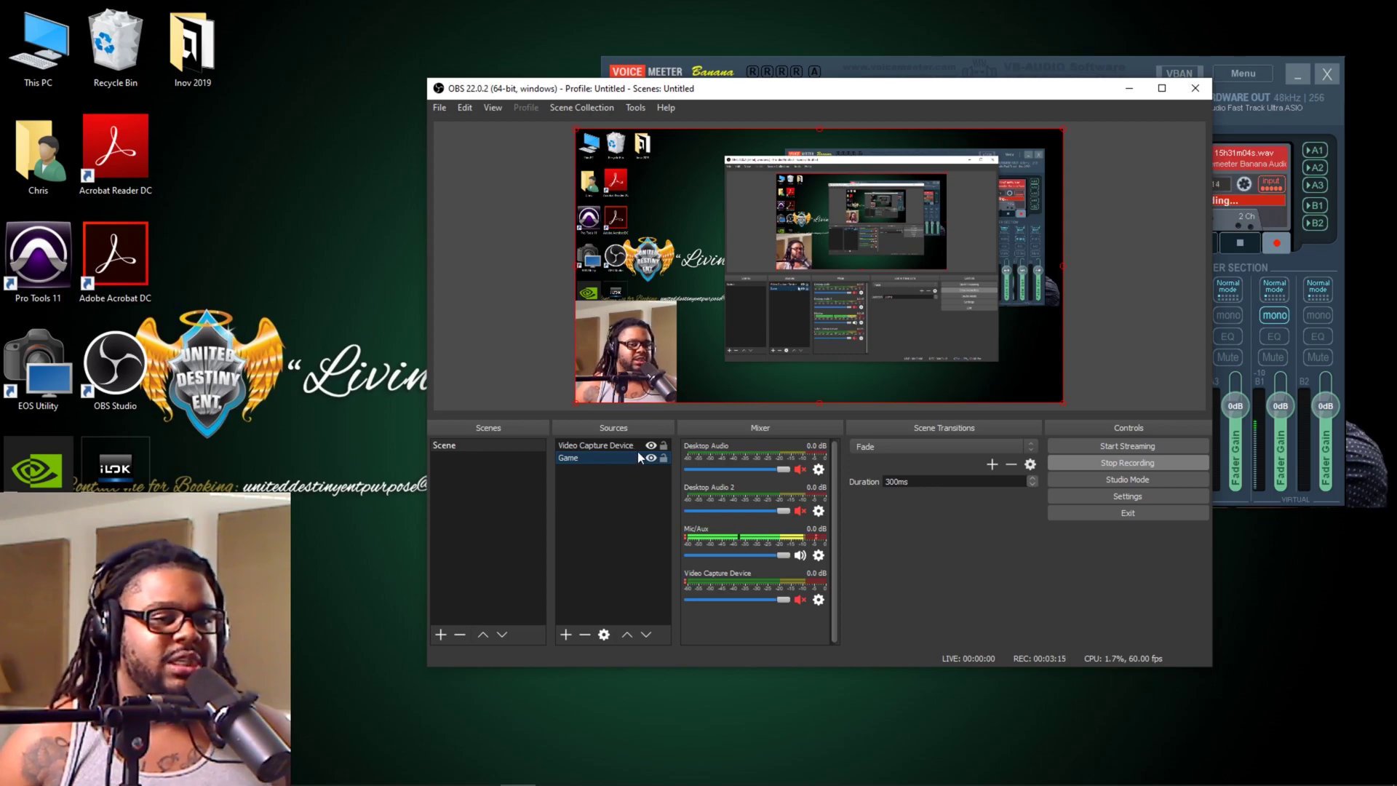
left_click(654, 471)
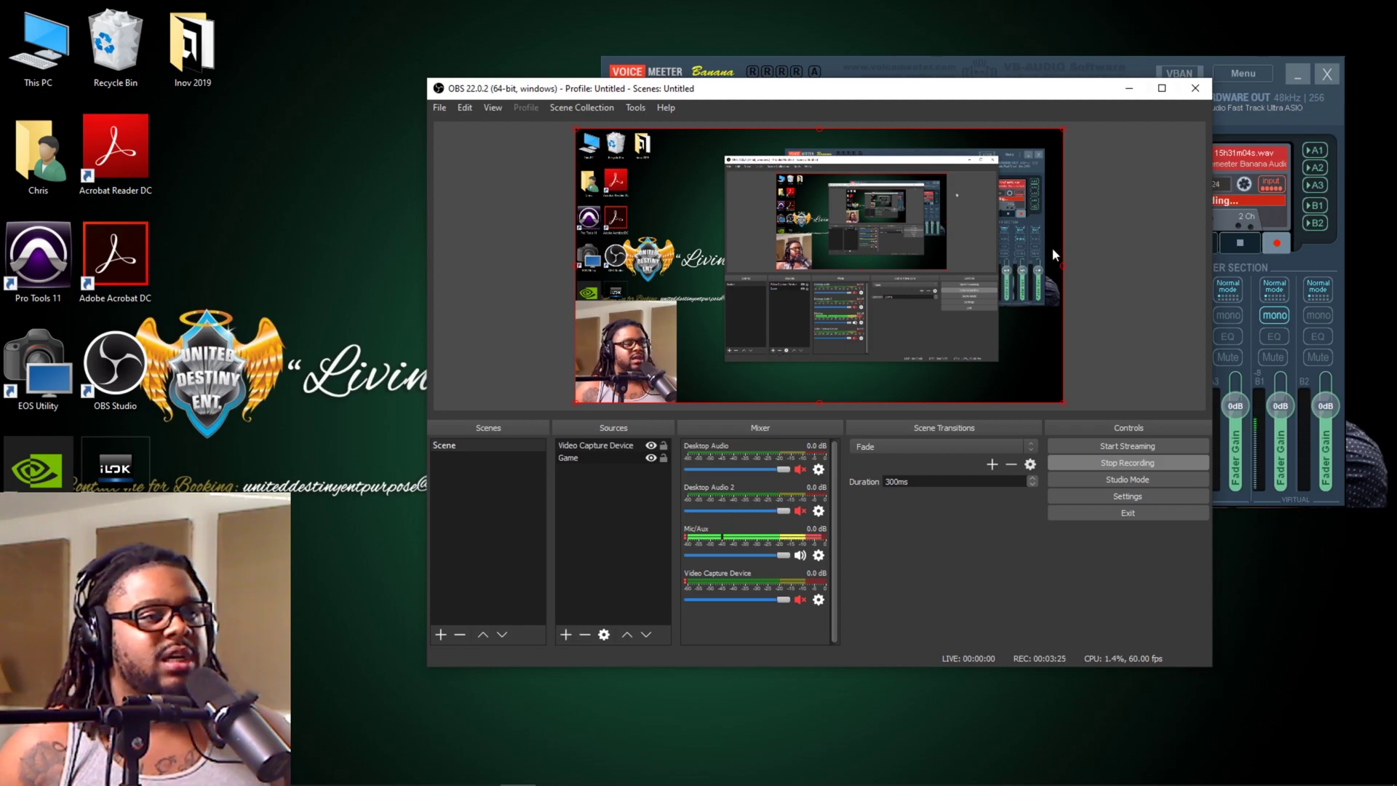
Add a new Display Capture source named Game/Music to the scene.
left_click(565, 633)
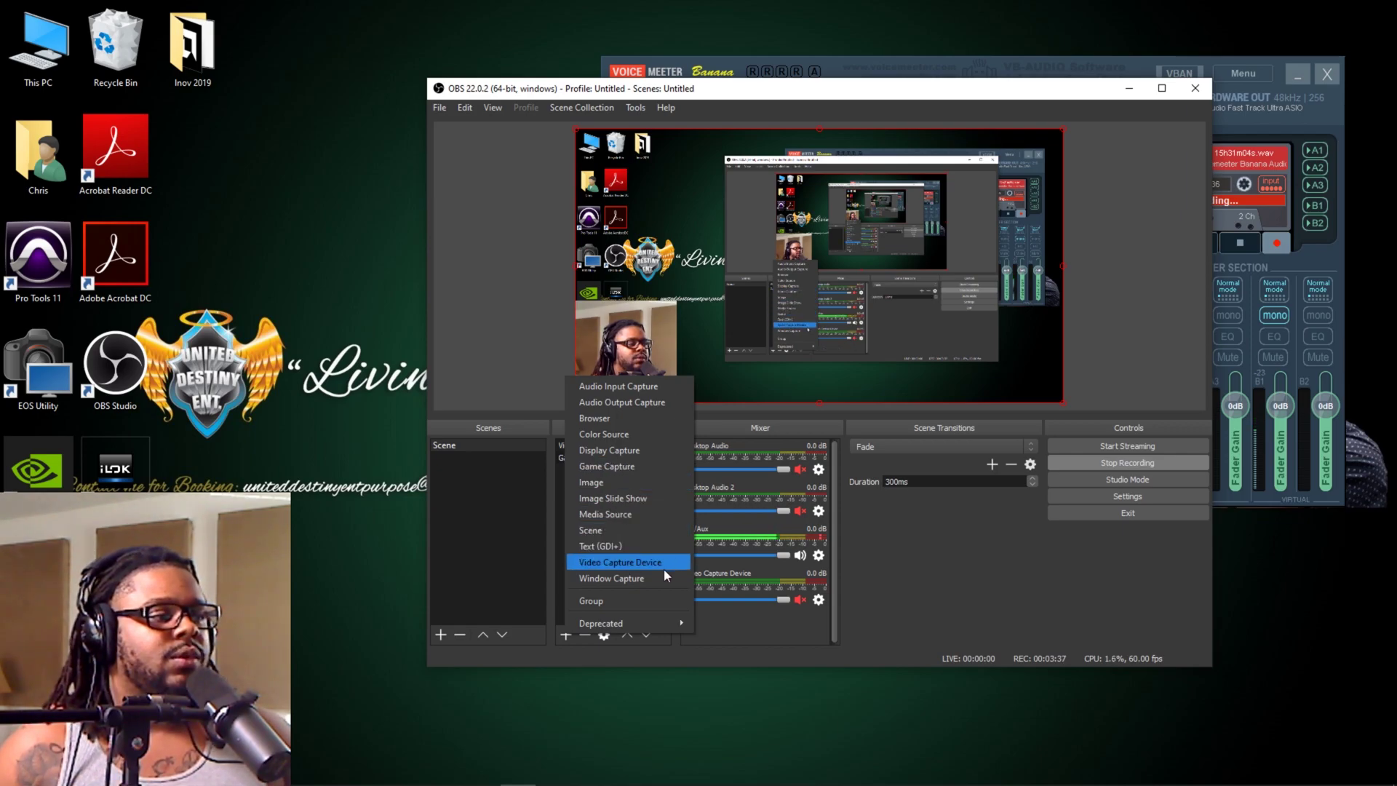
left_click(632, 448)
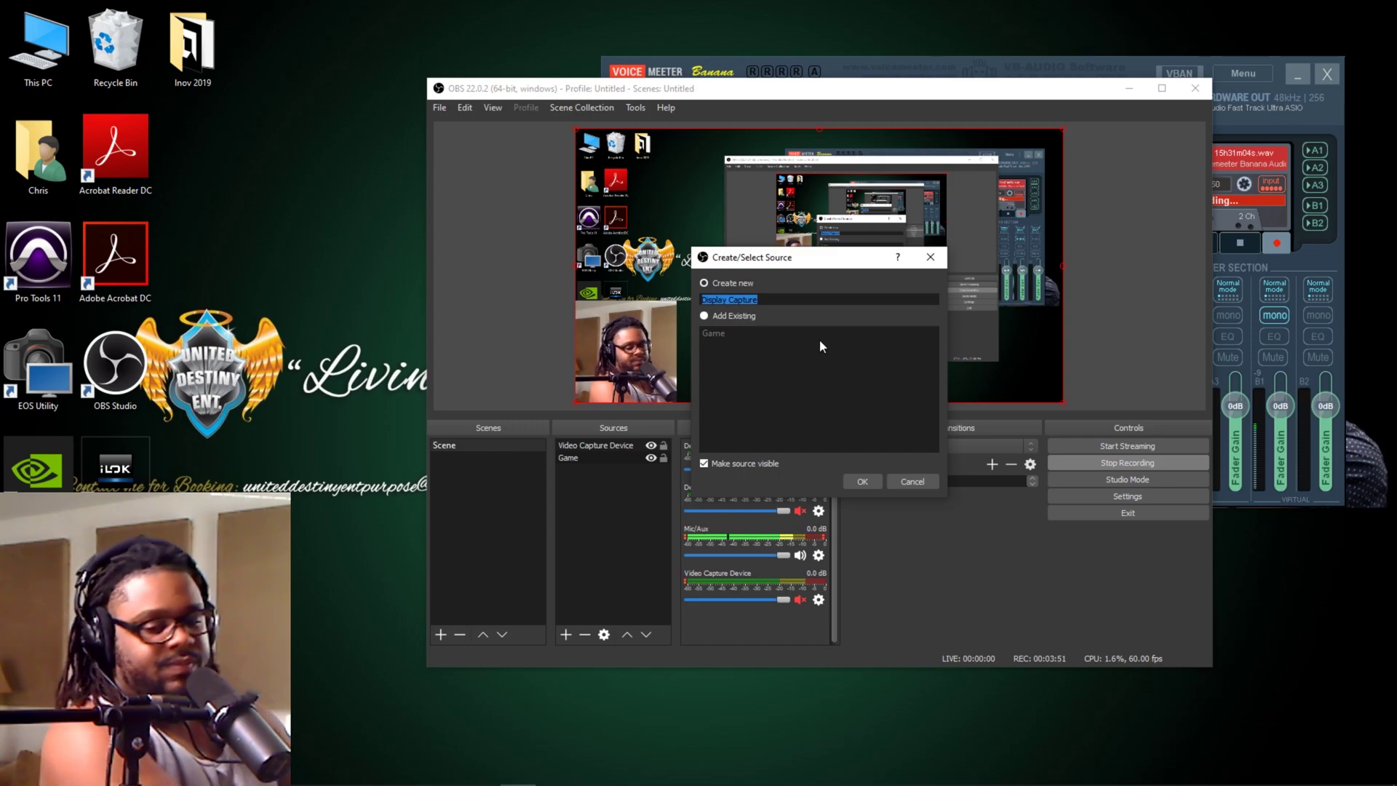
type("Game")
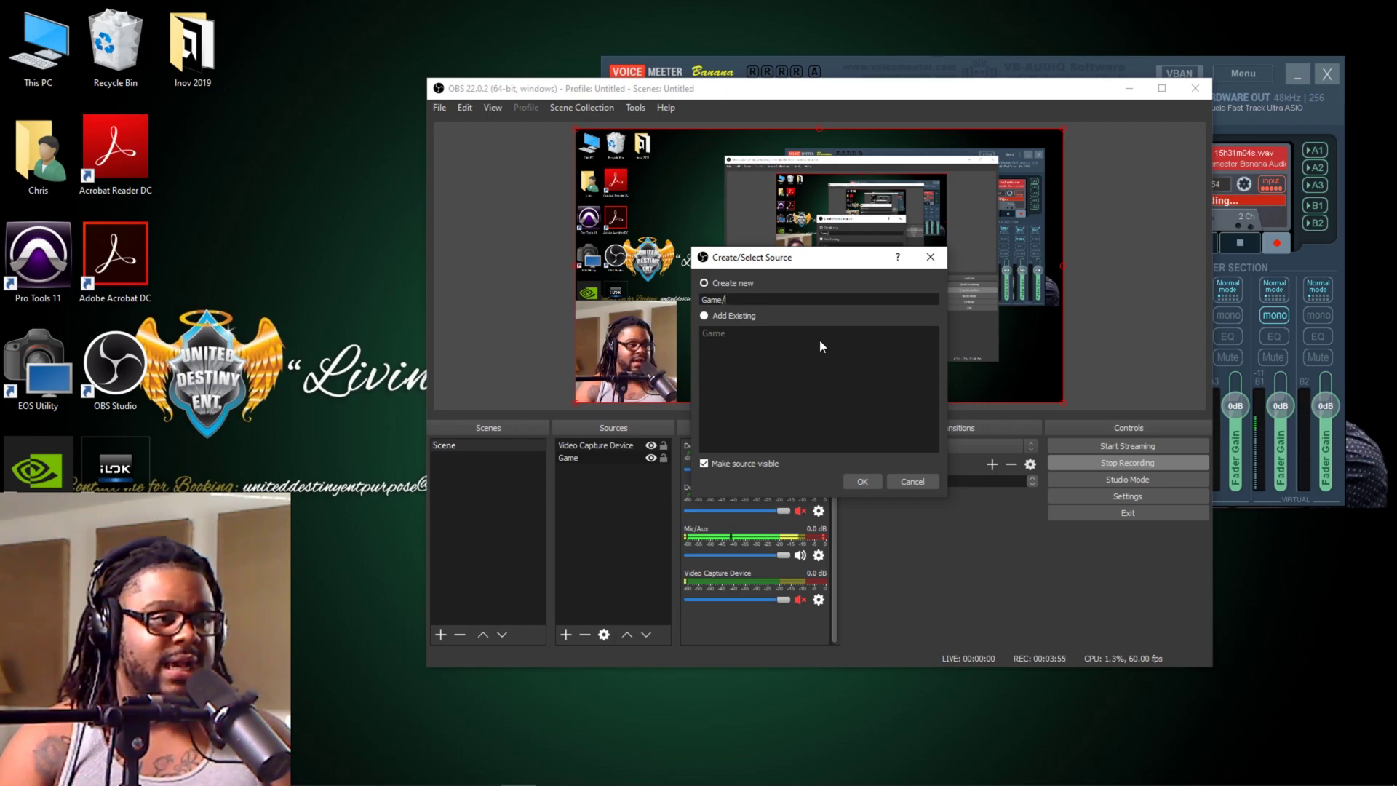
type("/Music")
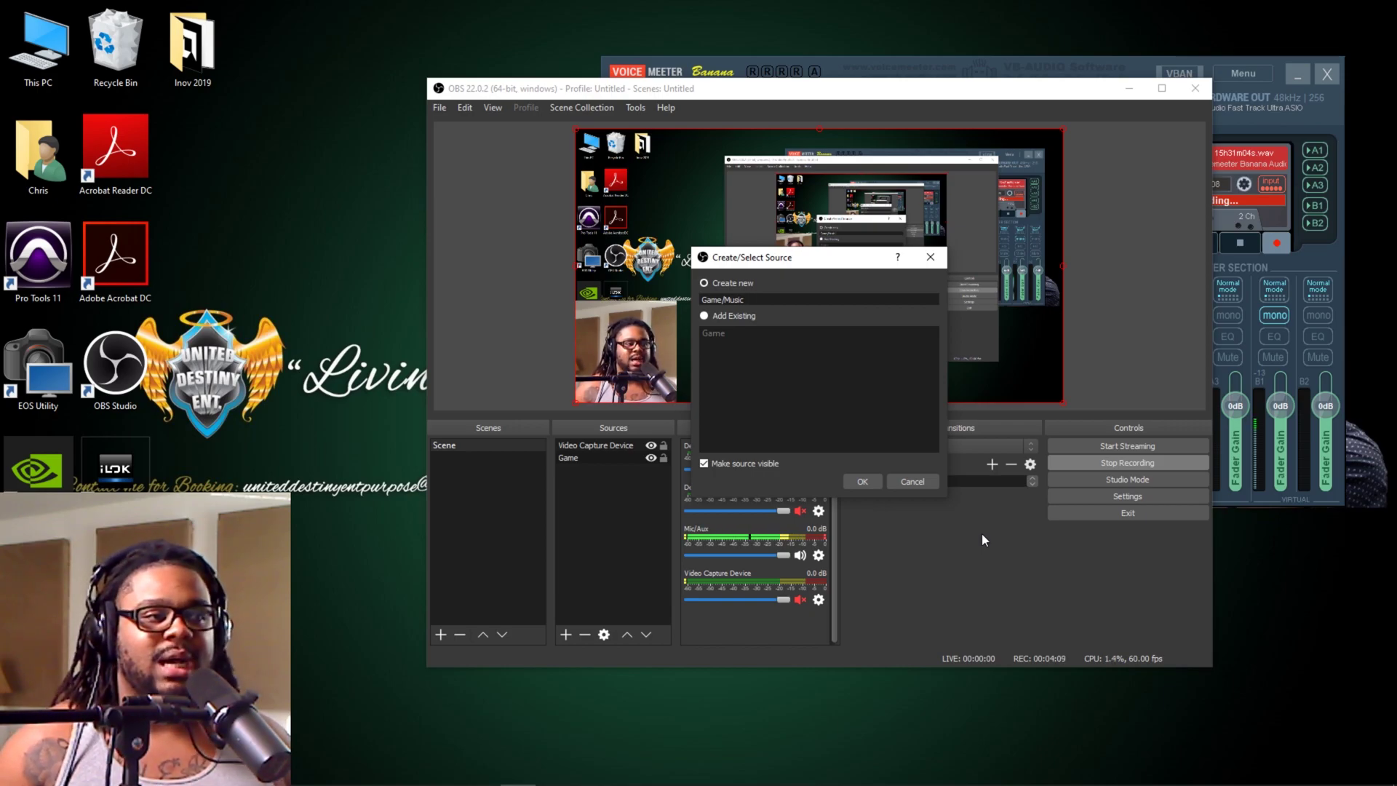
left_click(861, 482)
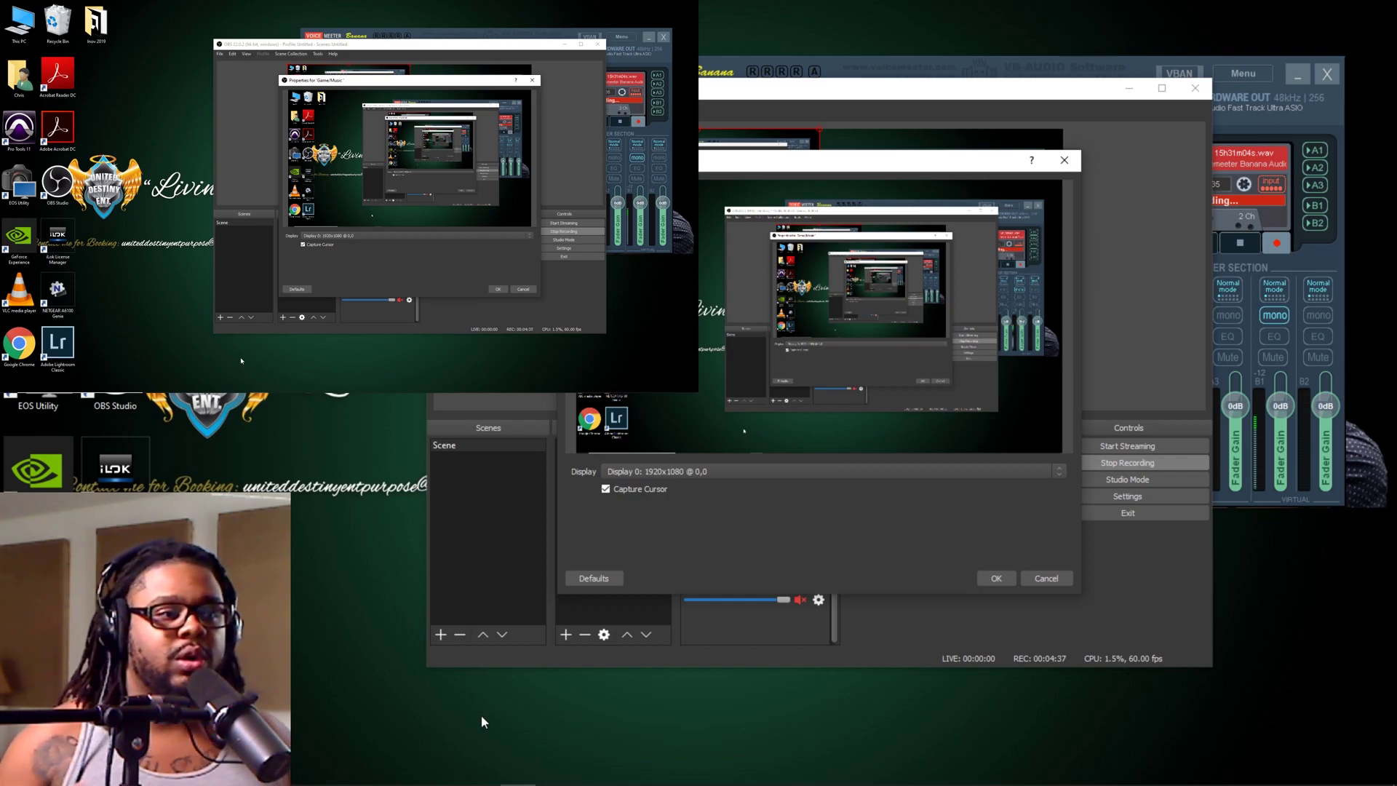
Set the Game/Music source to capture Display 0: 1920x1080 @ 0,0 and accept its properties with cursor capture on.
left_click(743, 471)
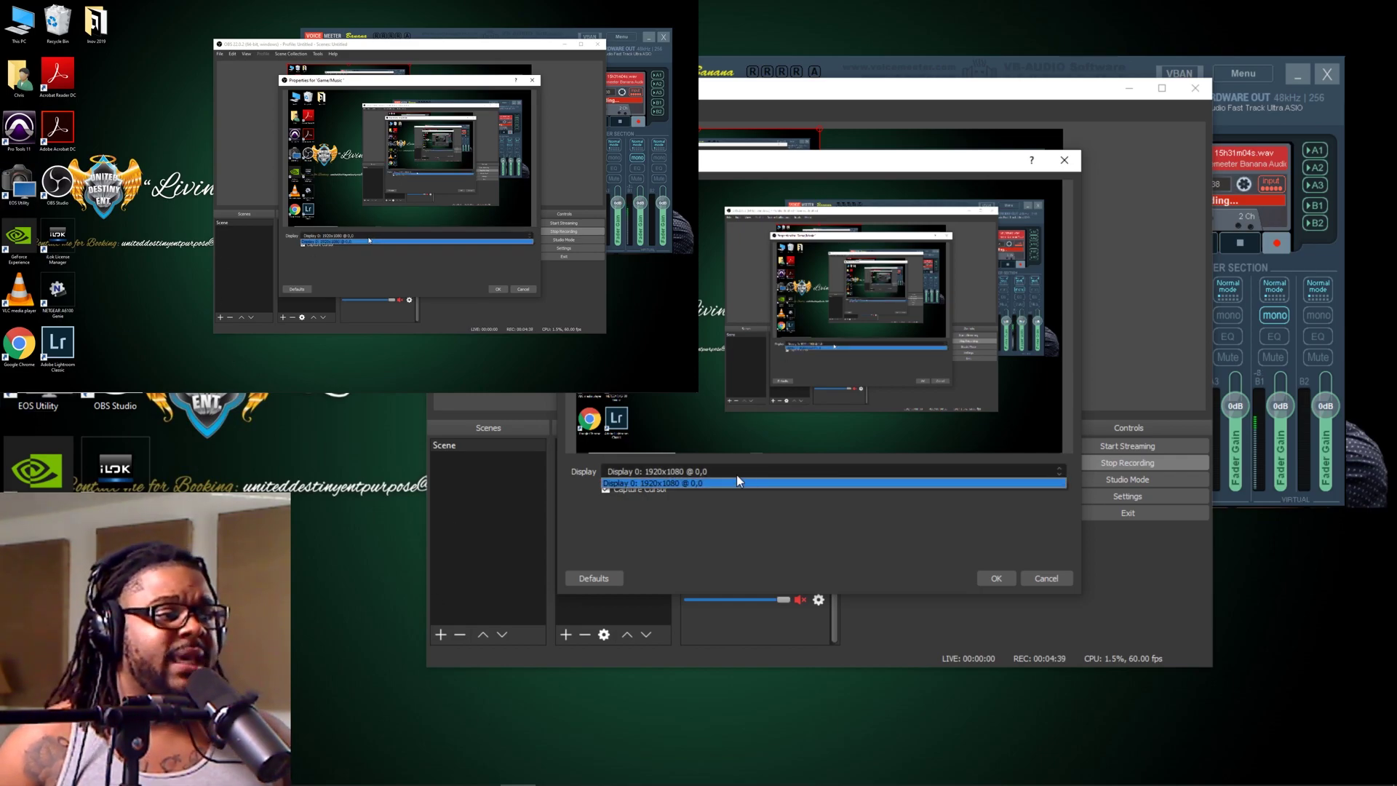
left_click(693, 481)
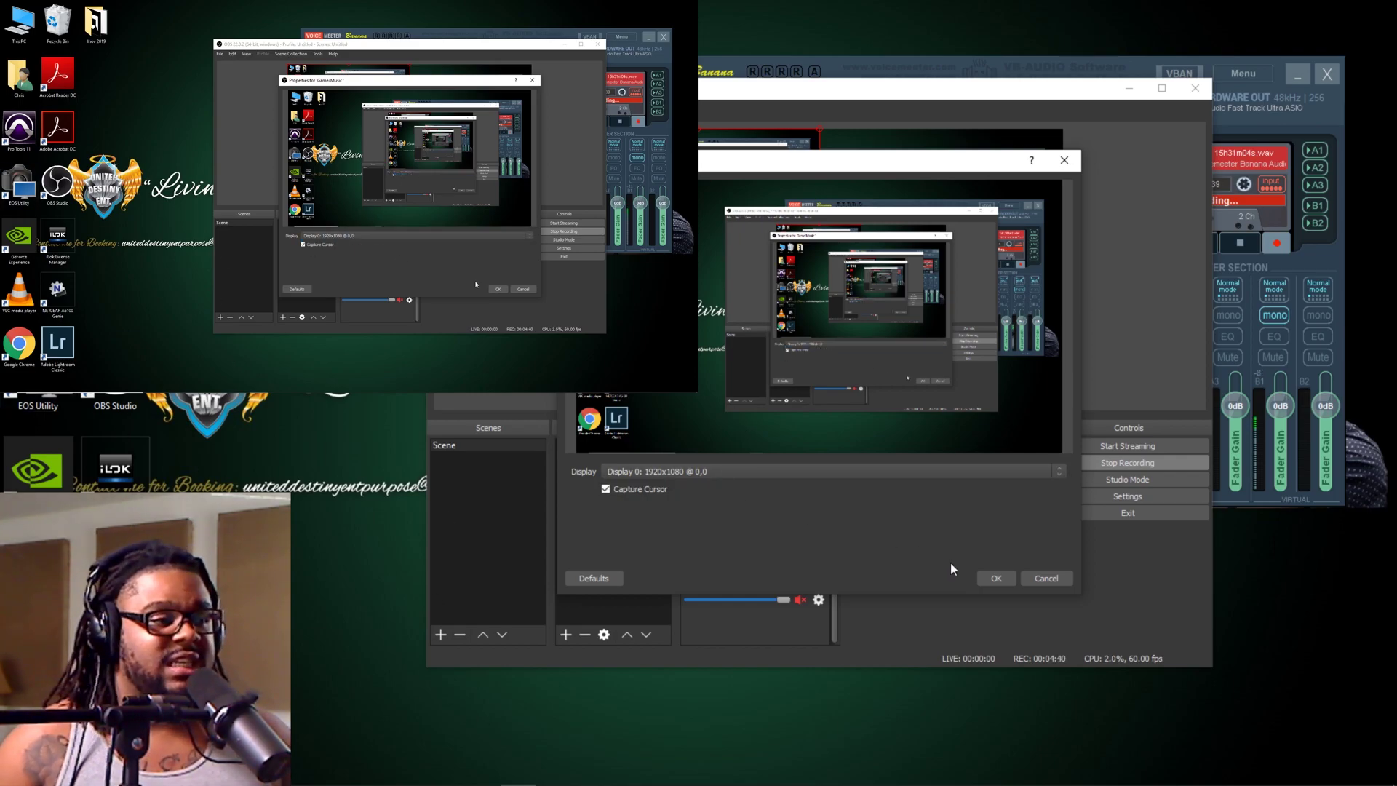
left_click(988, 578)
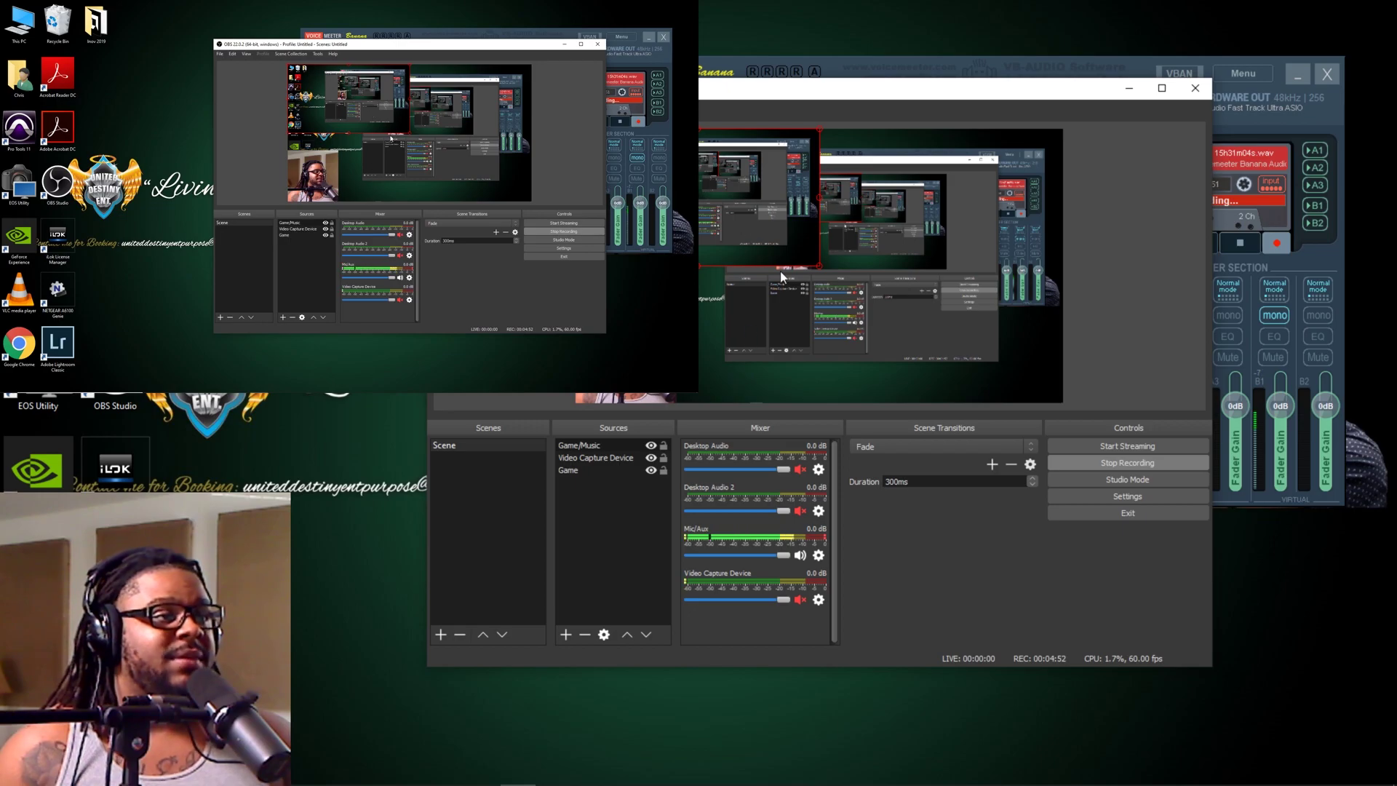
Hide the original Game source and enlarge the Game/Music capture to fill the whole preview canvas.
left_click(652, 469)
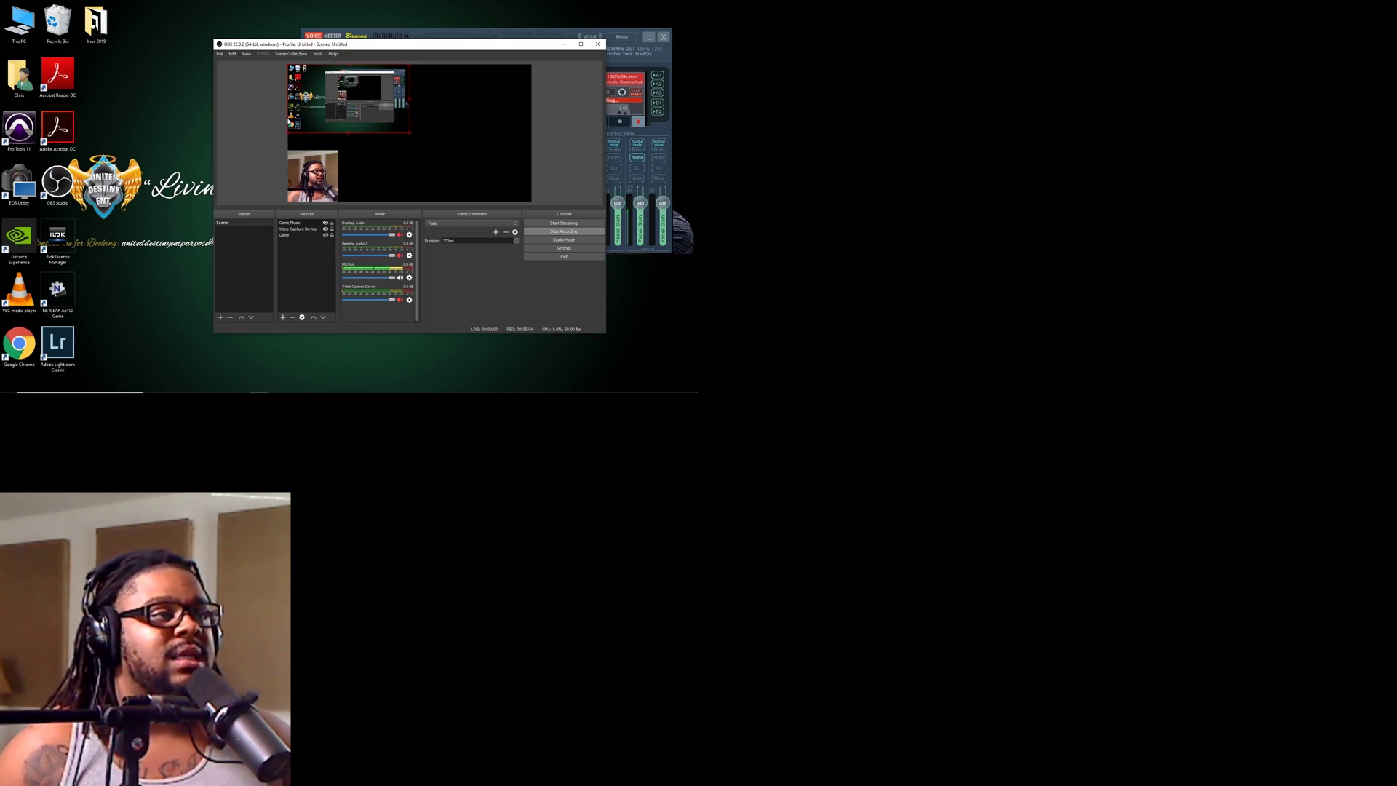
right_click(374, 107)
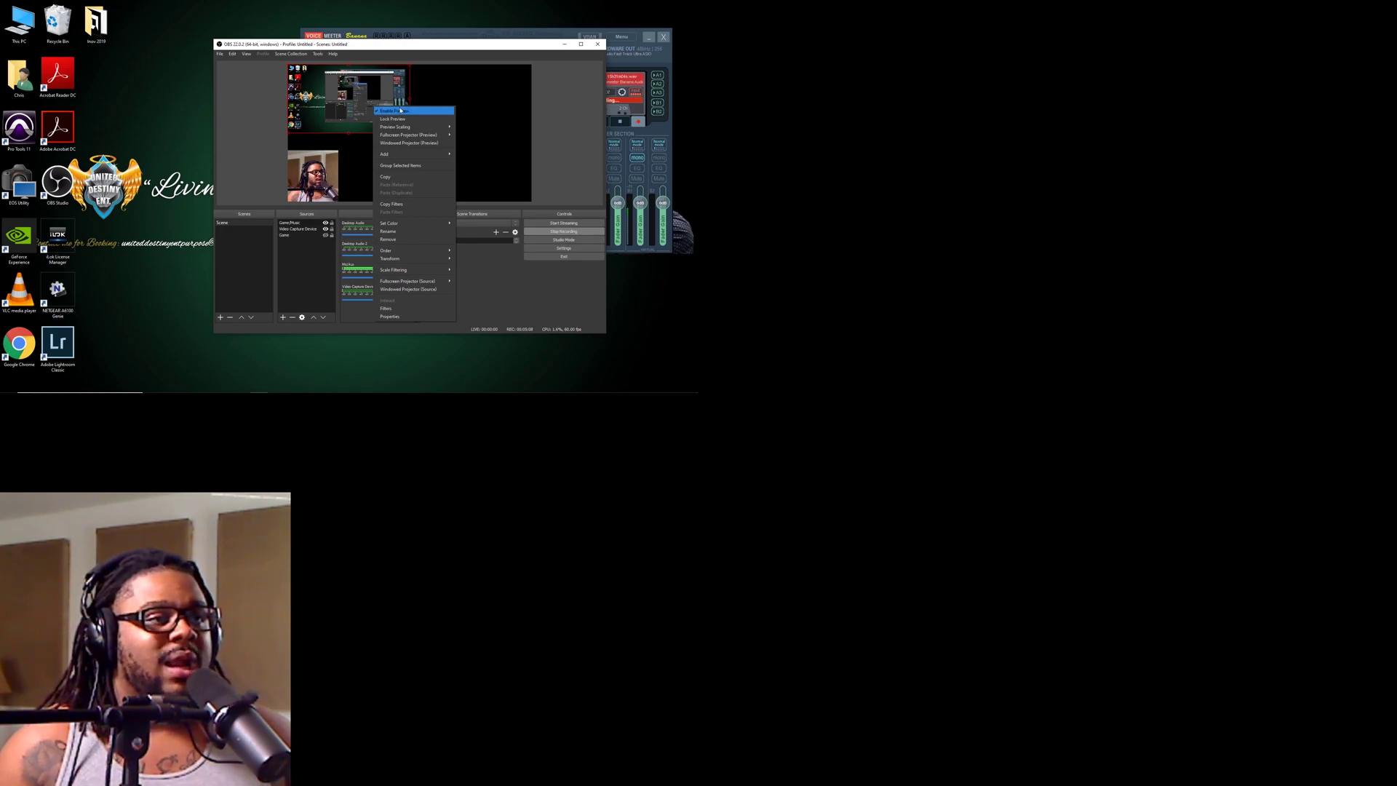
mouse_move(442, 135)
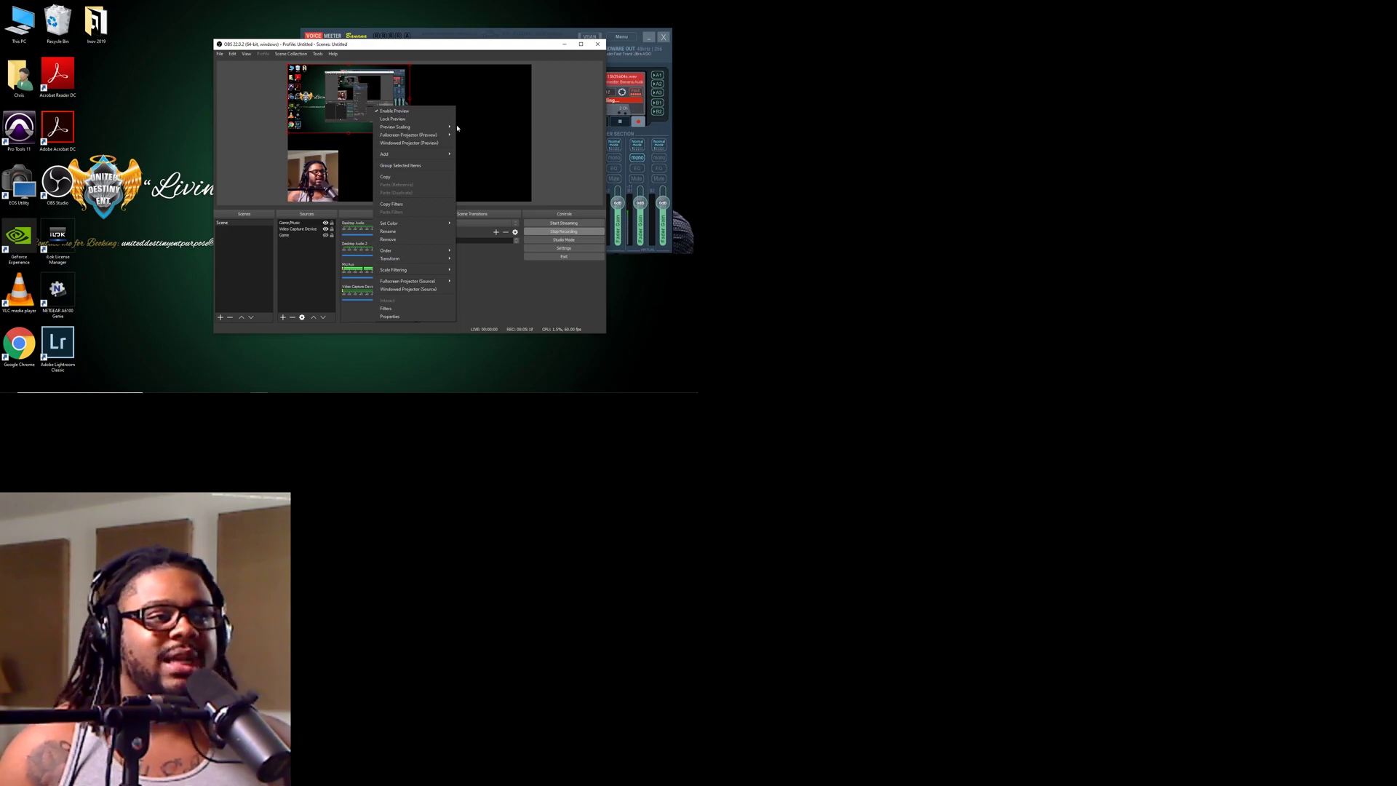
left_click(399, 64)
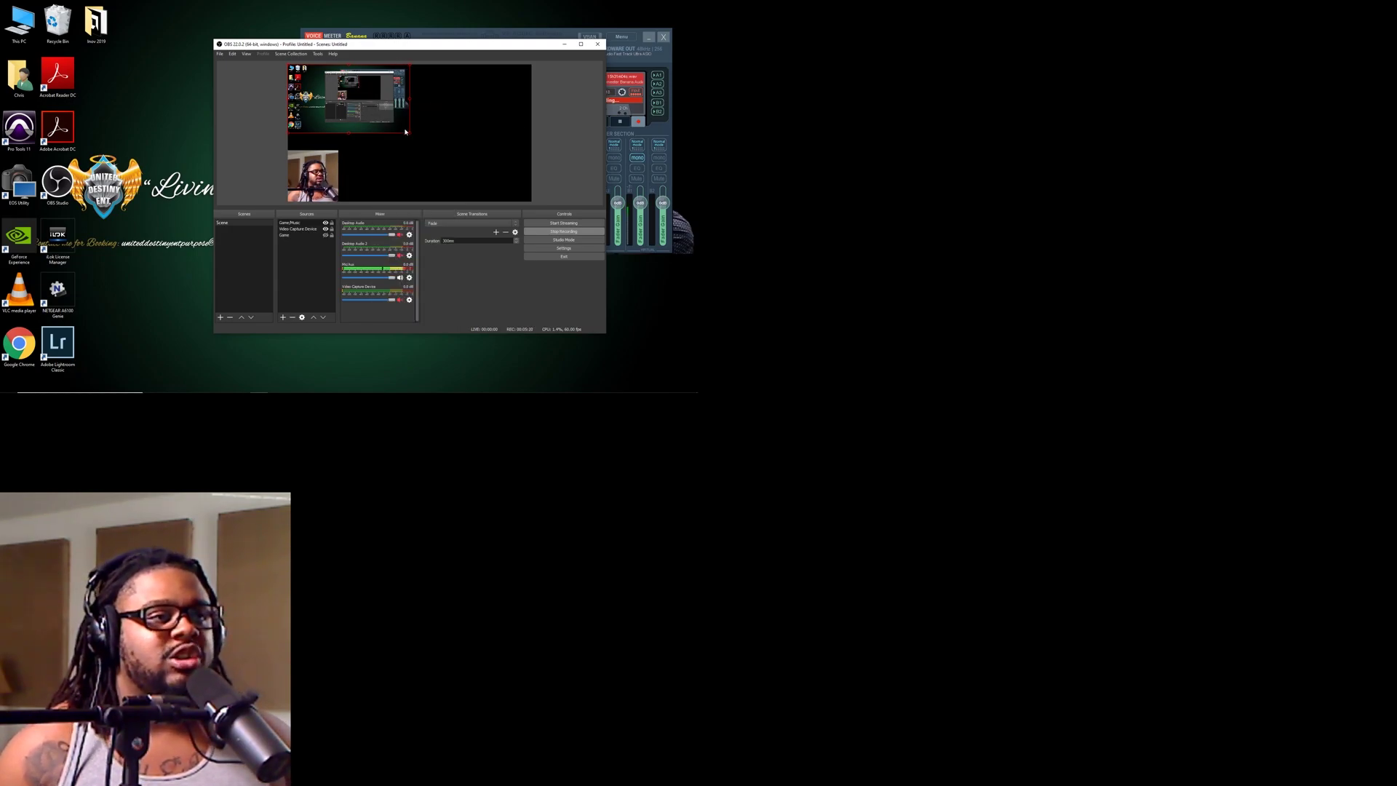
left_click_drag(410, 135, 520, 195)
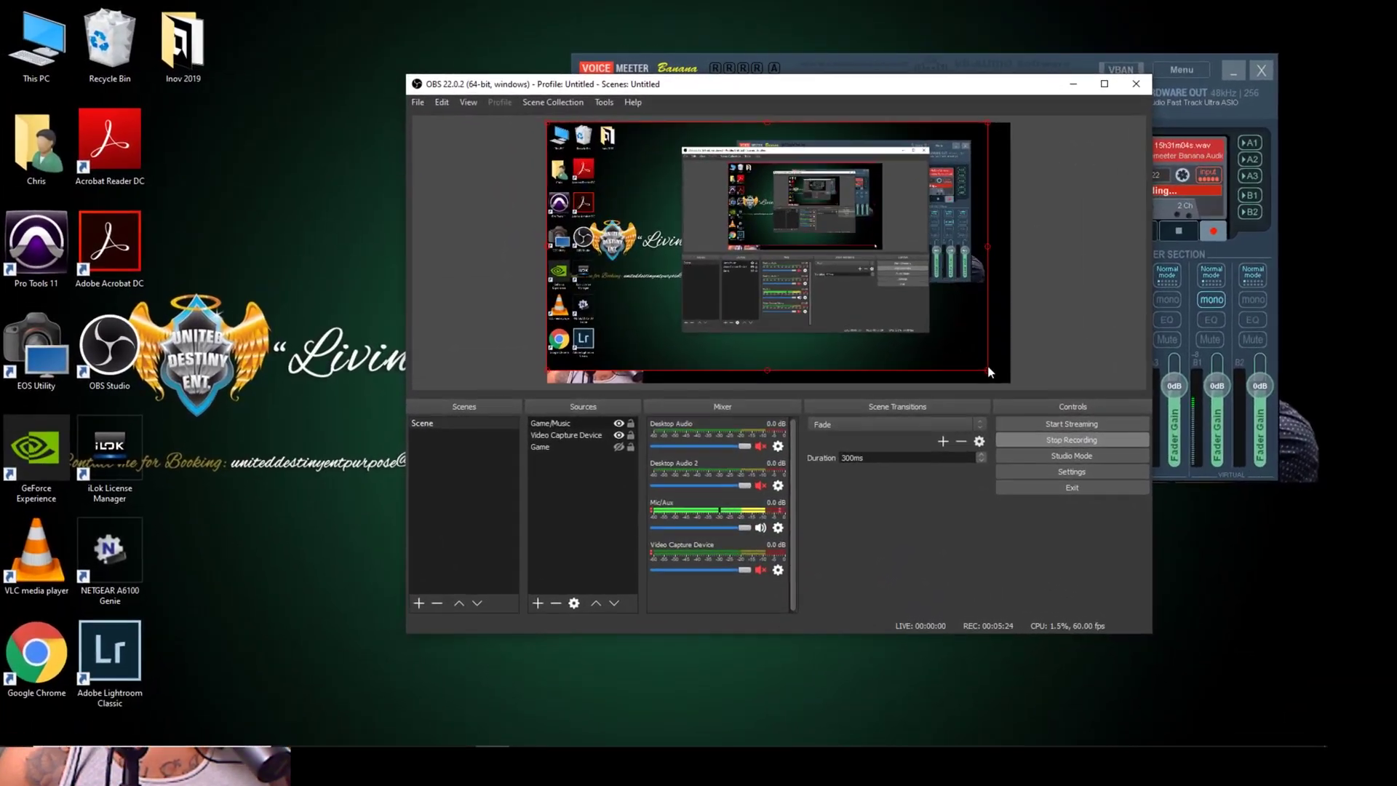
left_click_drag(988, 371, 1007, 382)
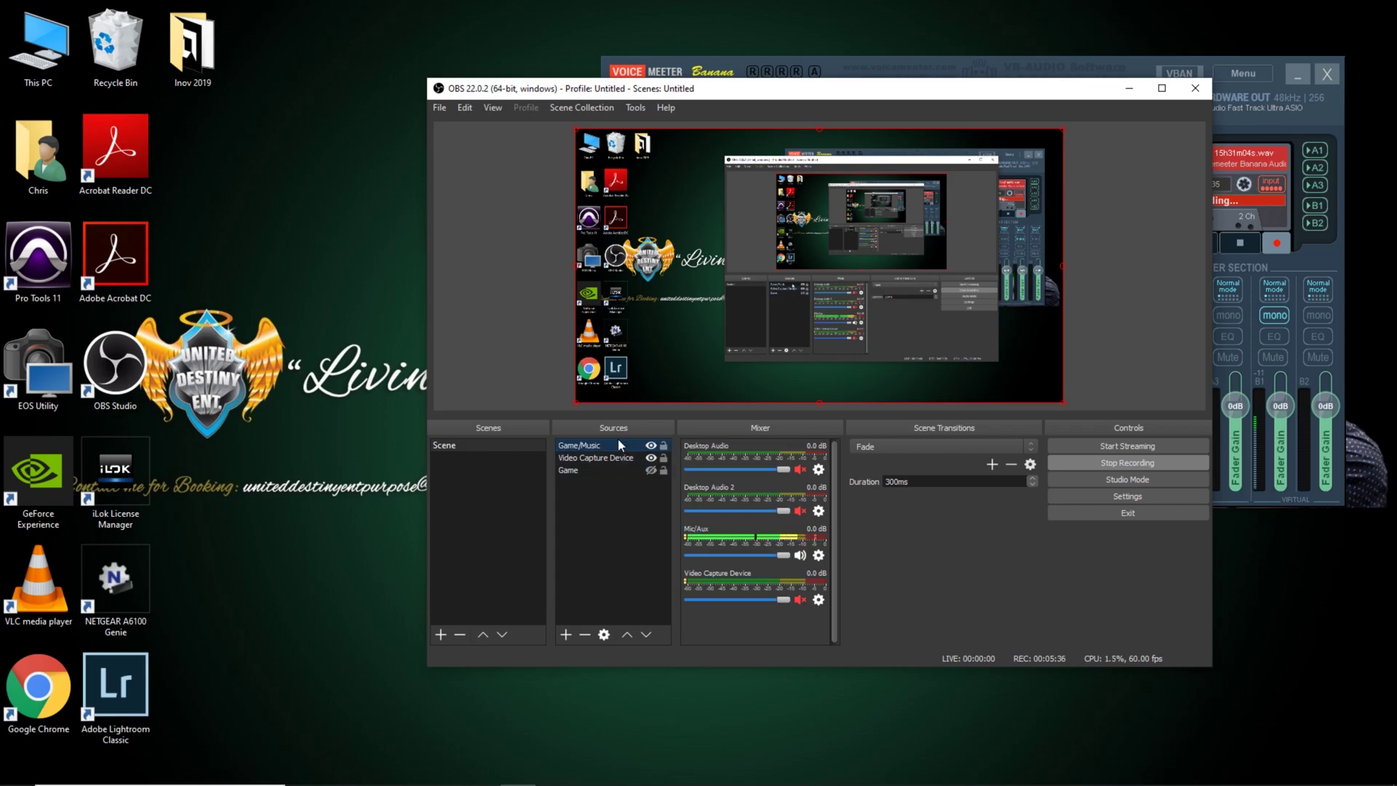
Move the Video Capture Device source above Game/Music in the source order.
left_click(666, 447)
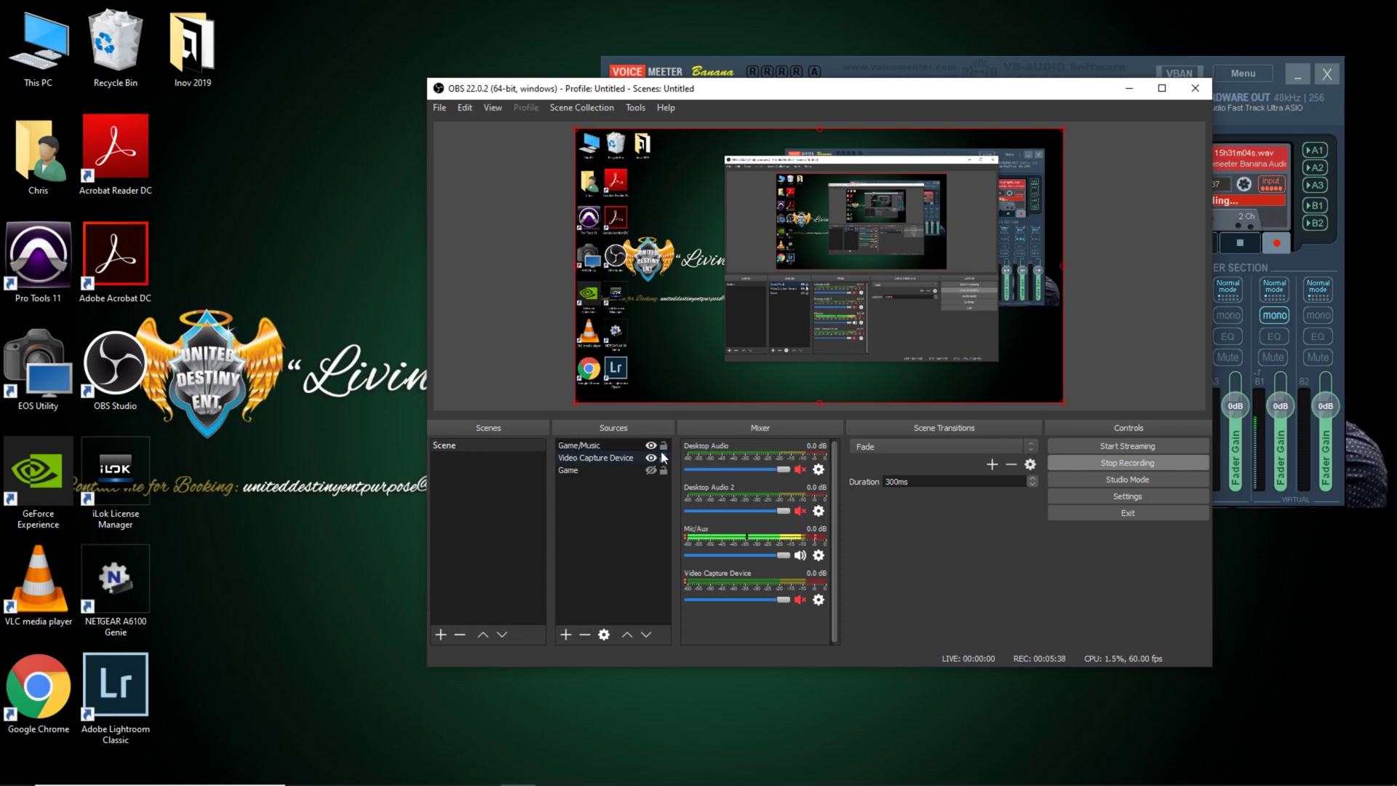
left_click(658, 469)
left_click(601, 457)
left_click_drag(613, 460, 609, 441)
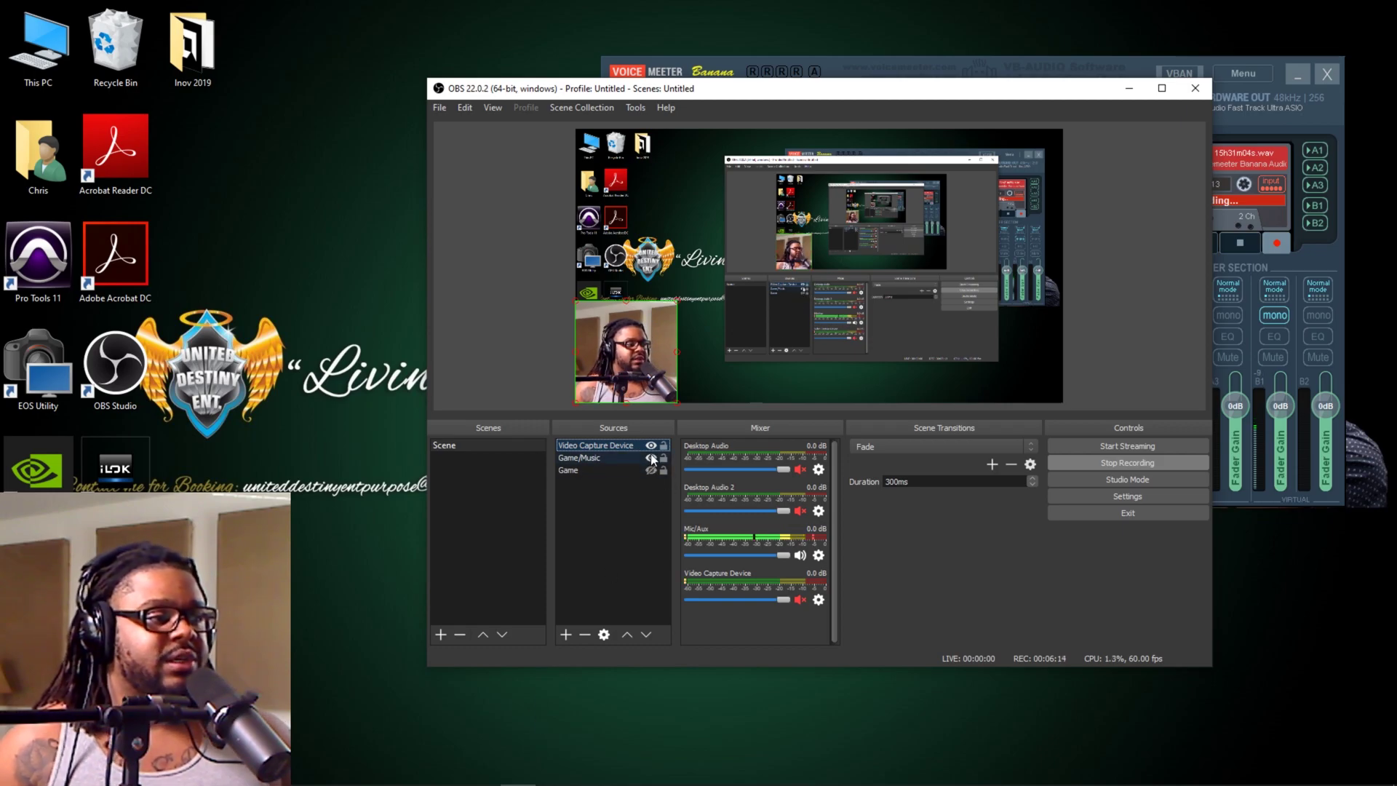
Add a new Video Capture Device source named instructor.
left_click(565, 635)
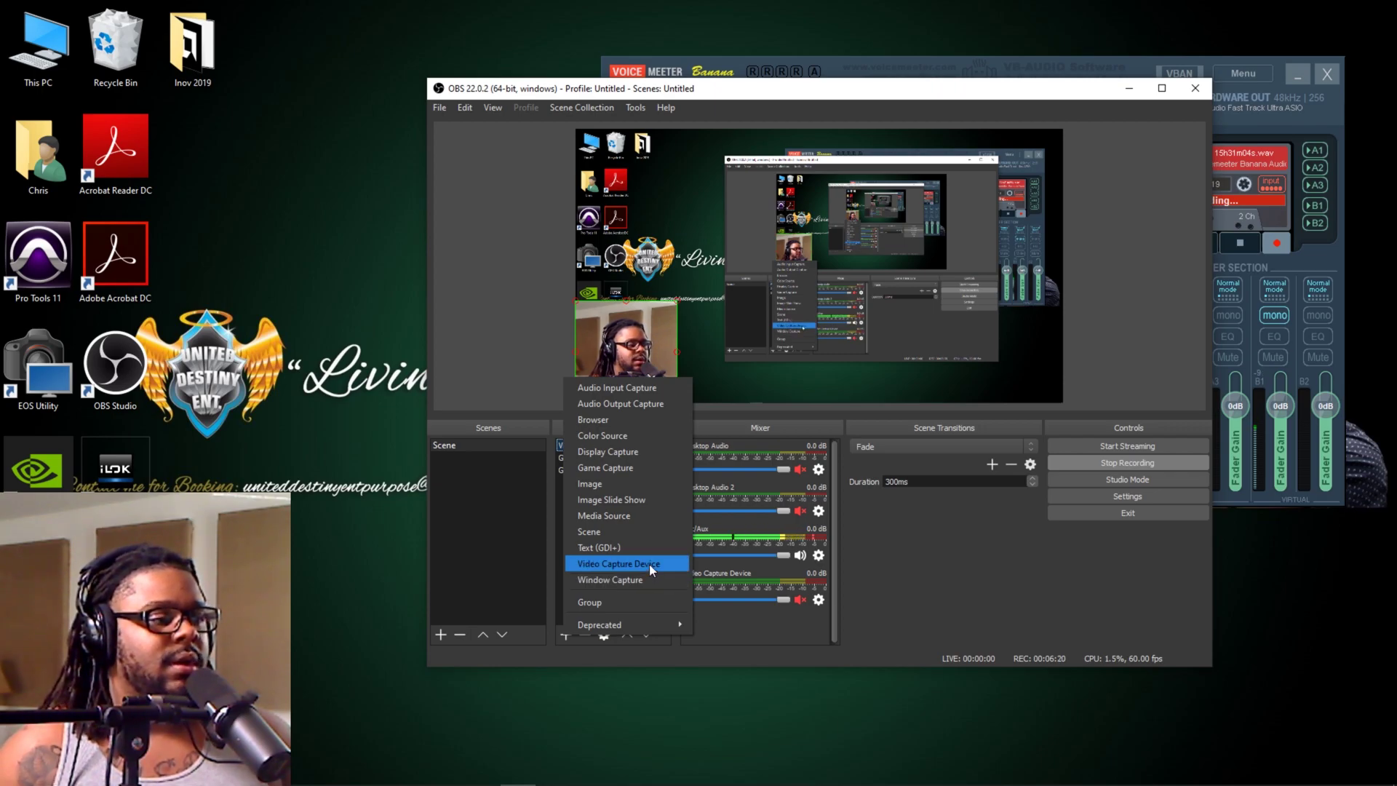
left_click(618, 564)
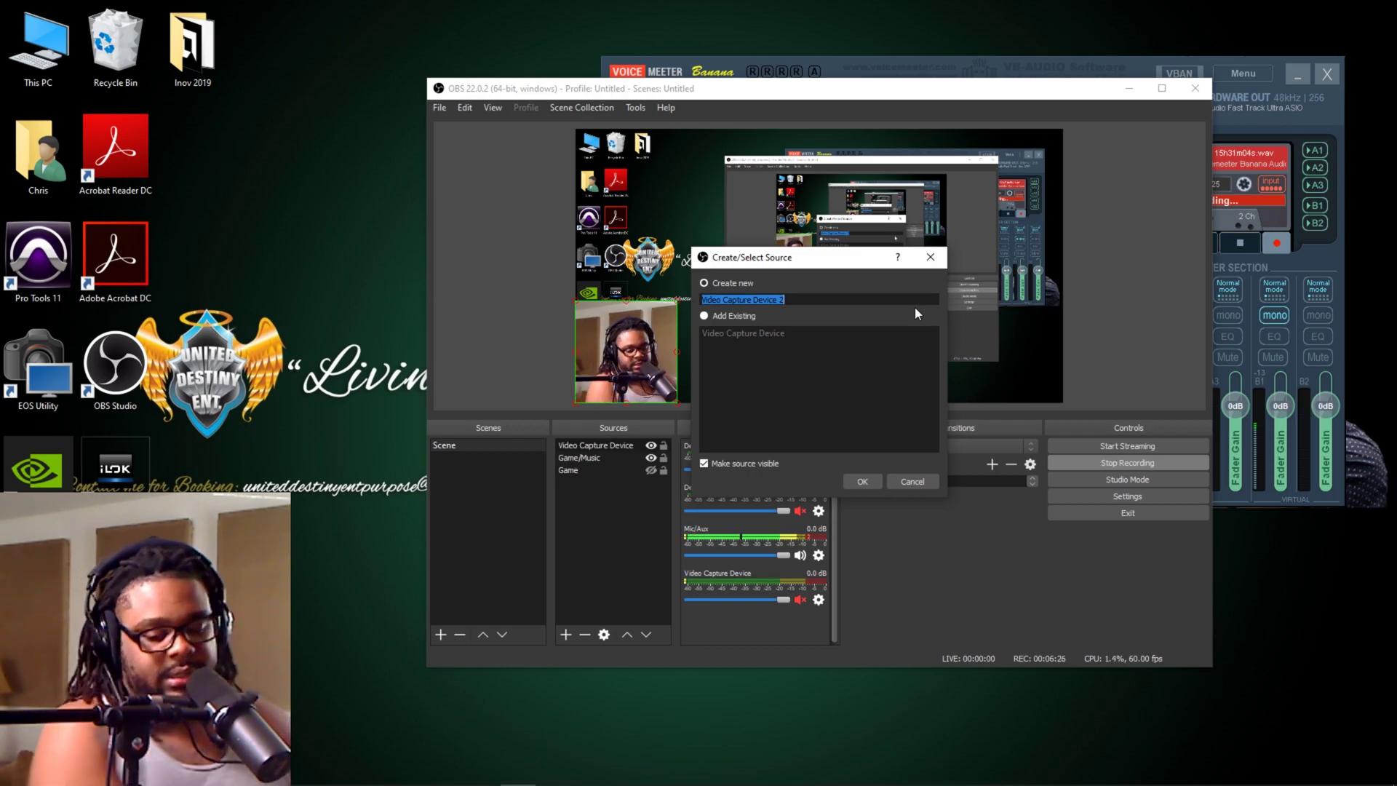
type("instru")
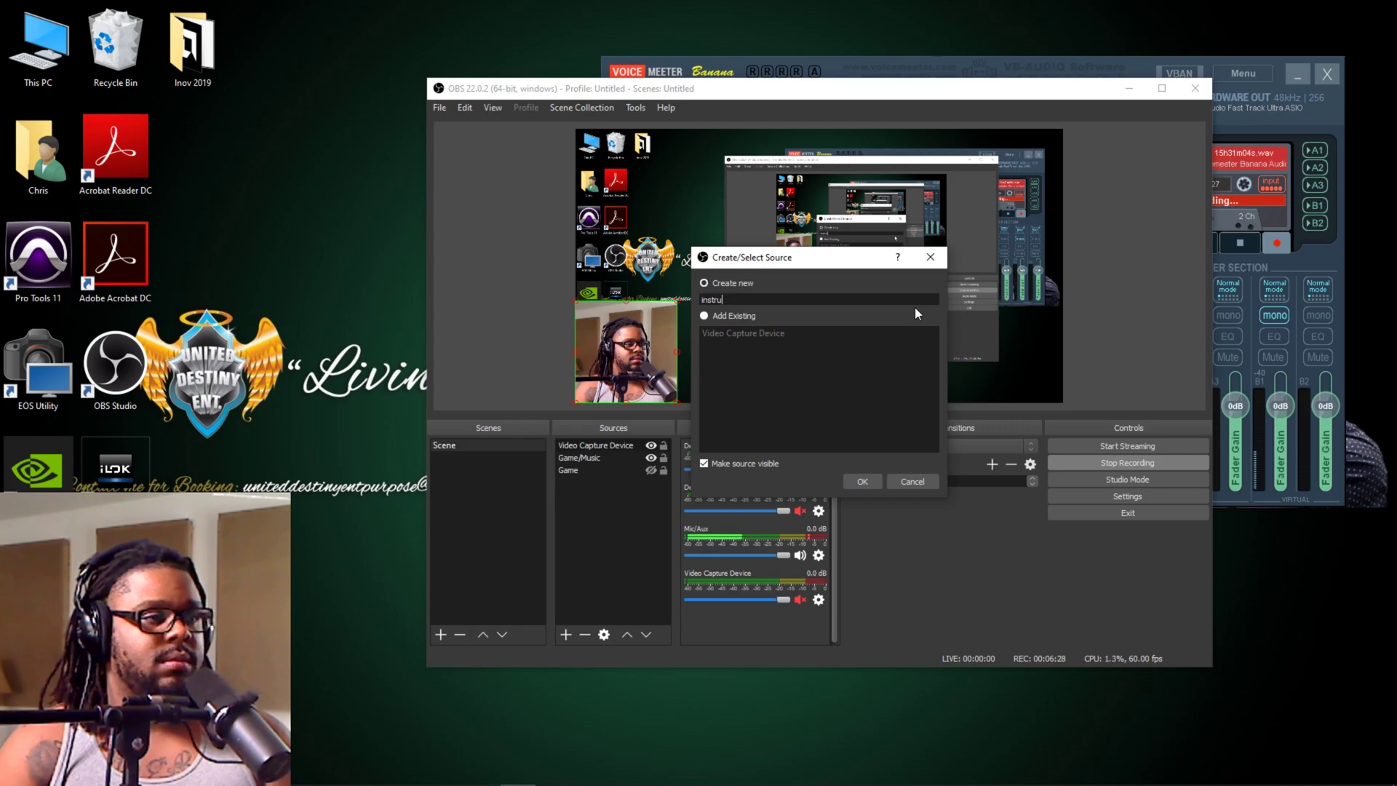
type("ctor")
key("Return")
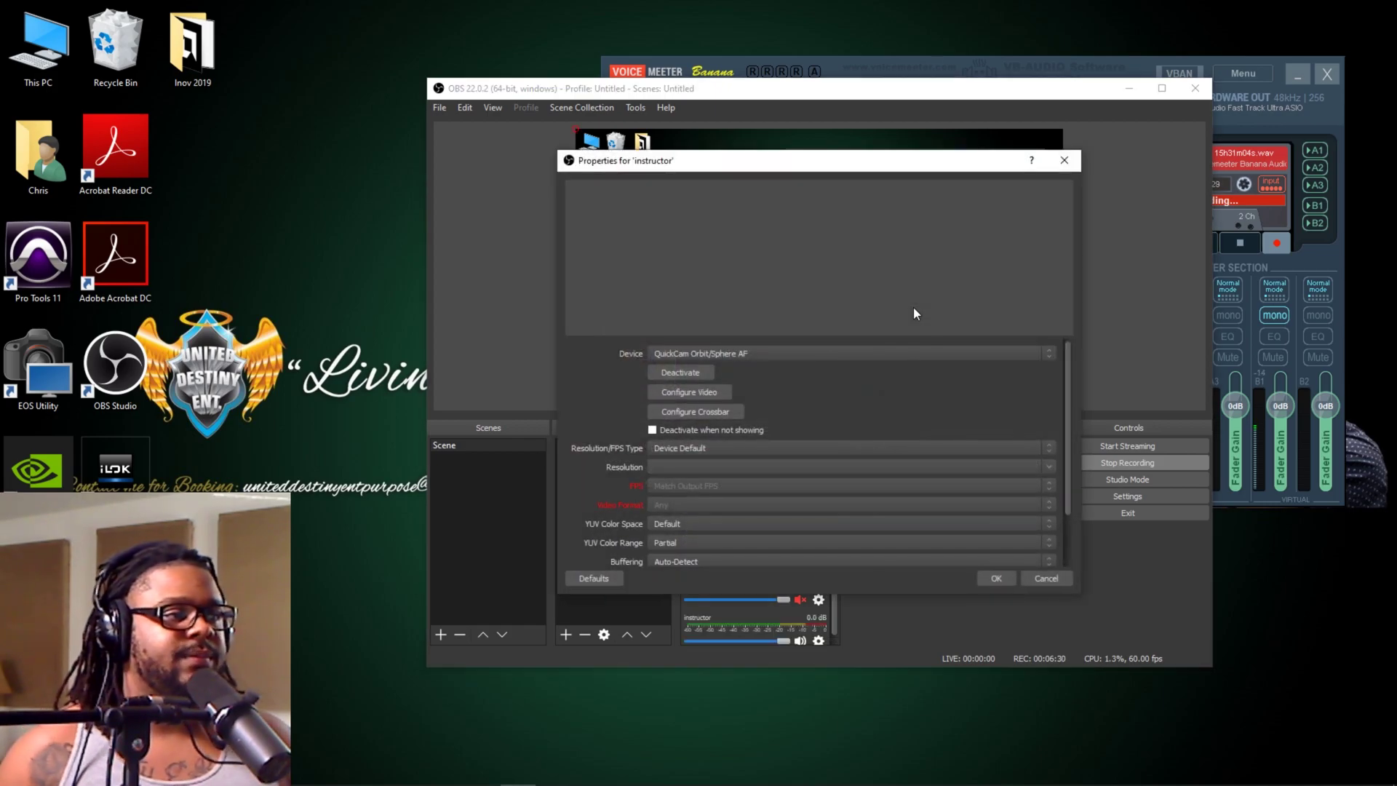
Keep QuickCam Orbit/Sphere AF as the instructor source's device, review the remaining capture properties and accept them.
left_click(838, 353)
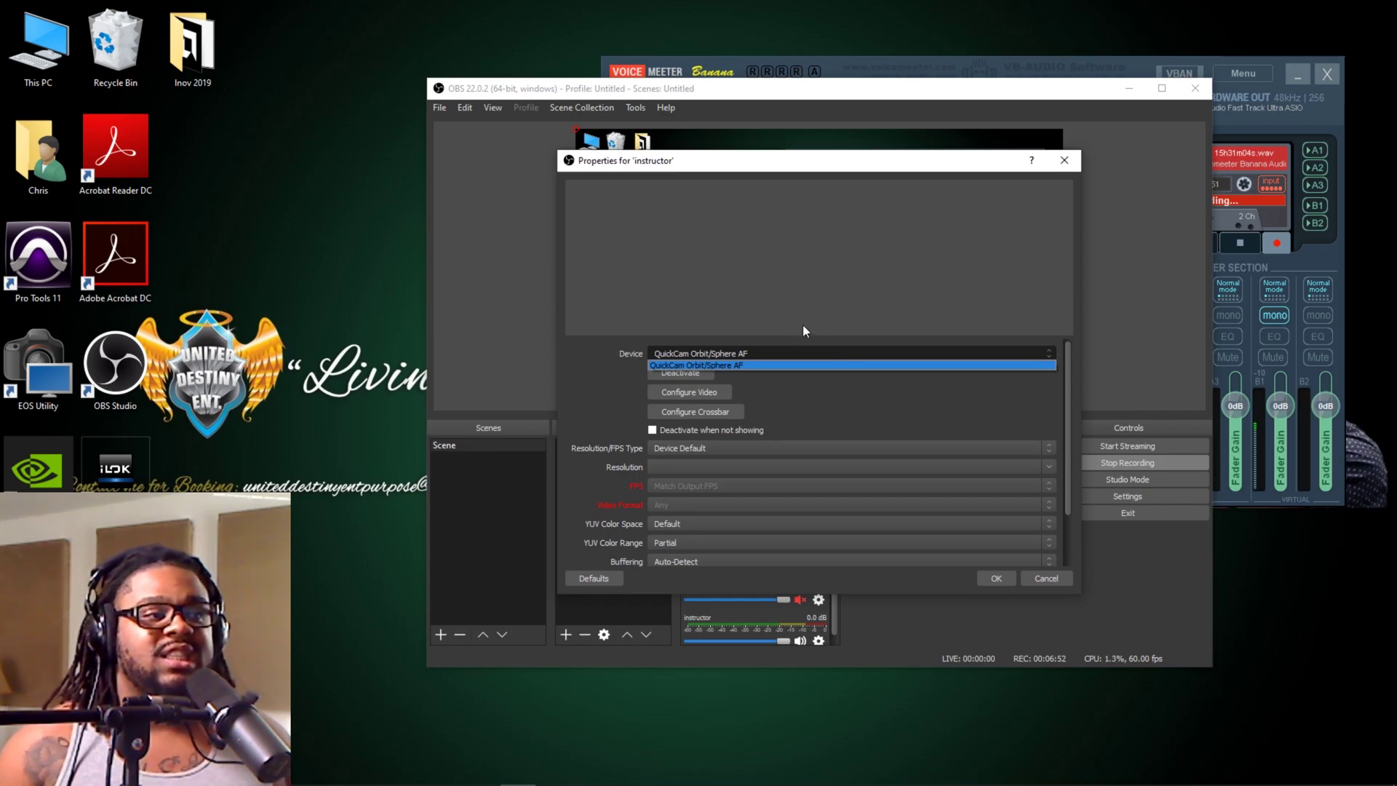
left_click(835, 414)
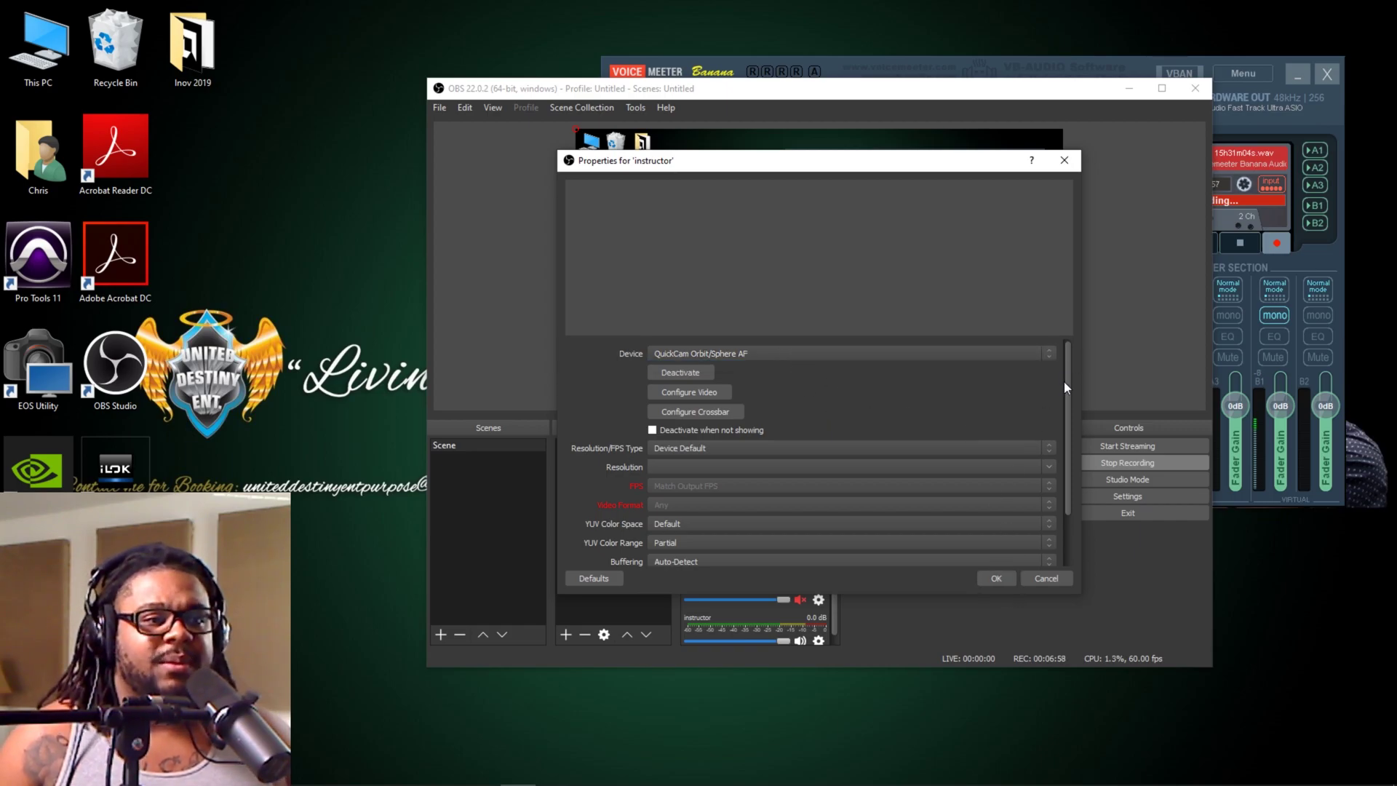
left_click_drag(1064, 381, 1063, 455)
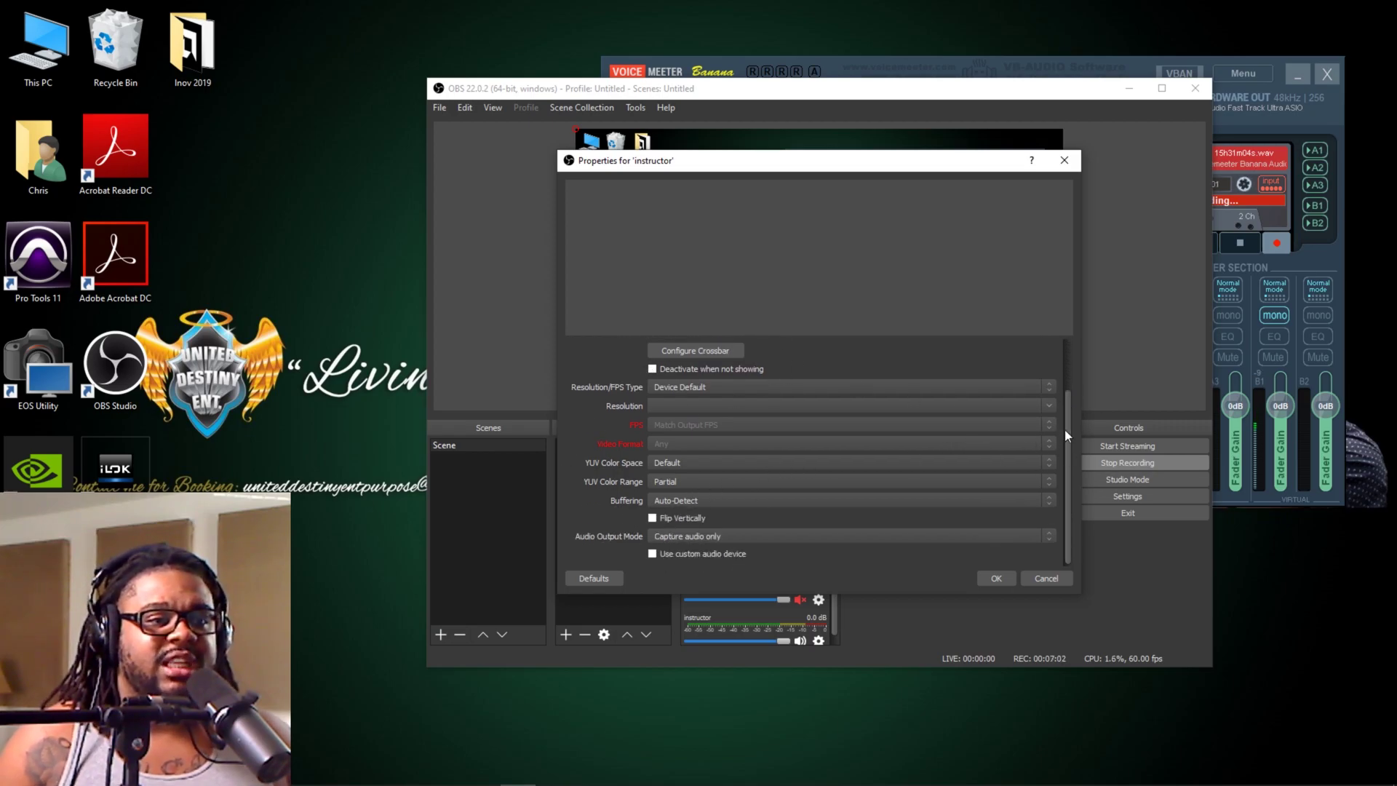
left_click_drag(1063, 430, 1066, 381)
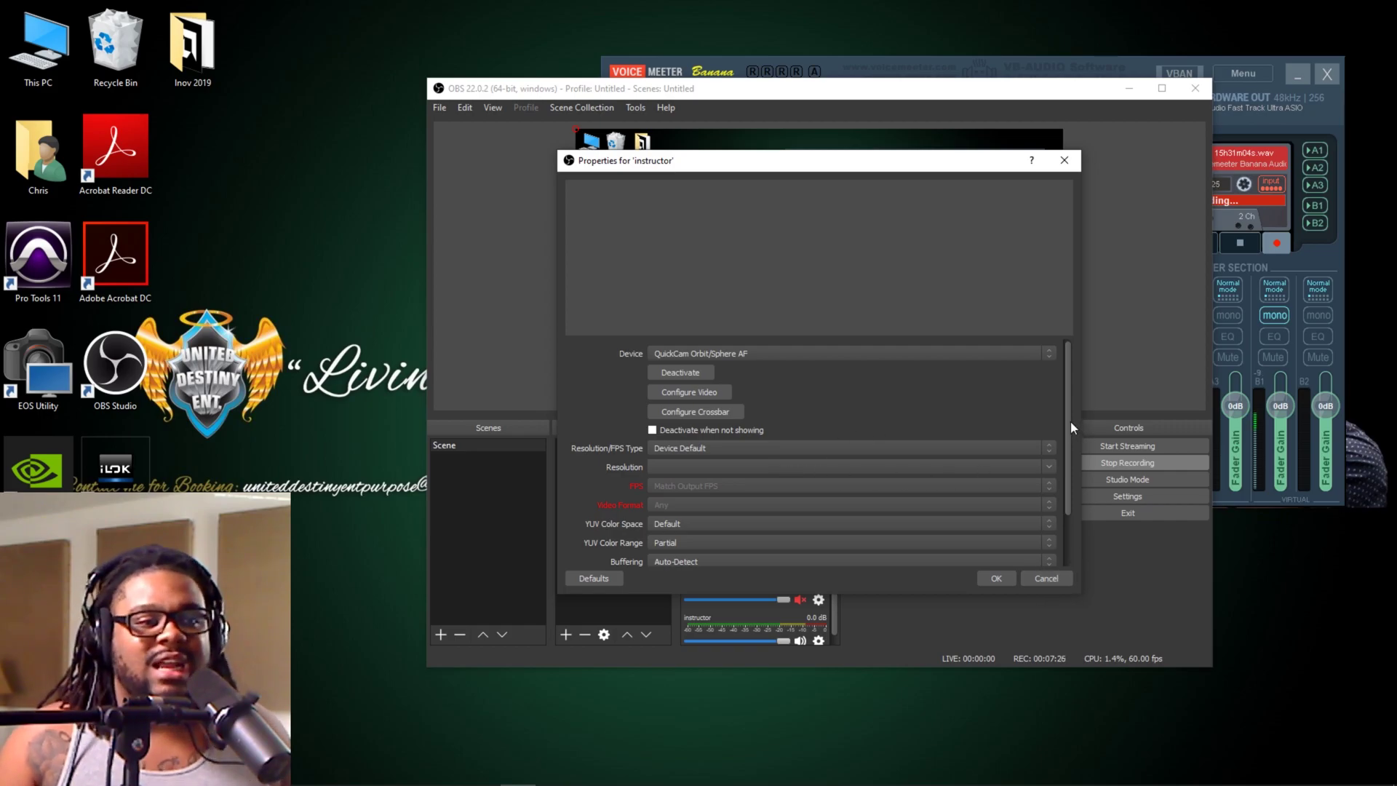
left_click_drag(1071, 423, 1070, 467)
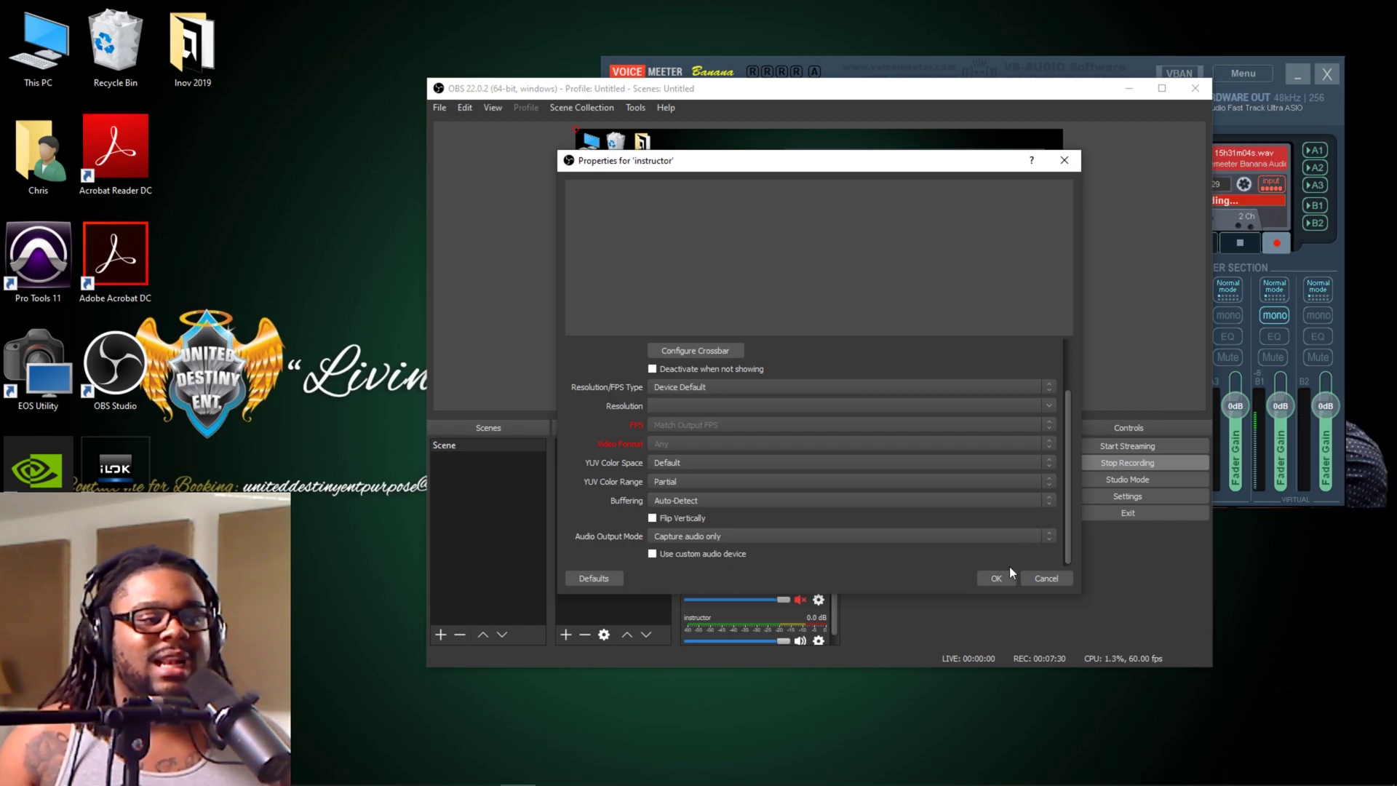
left_click(993, 578)
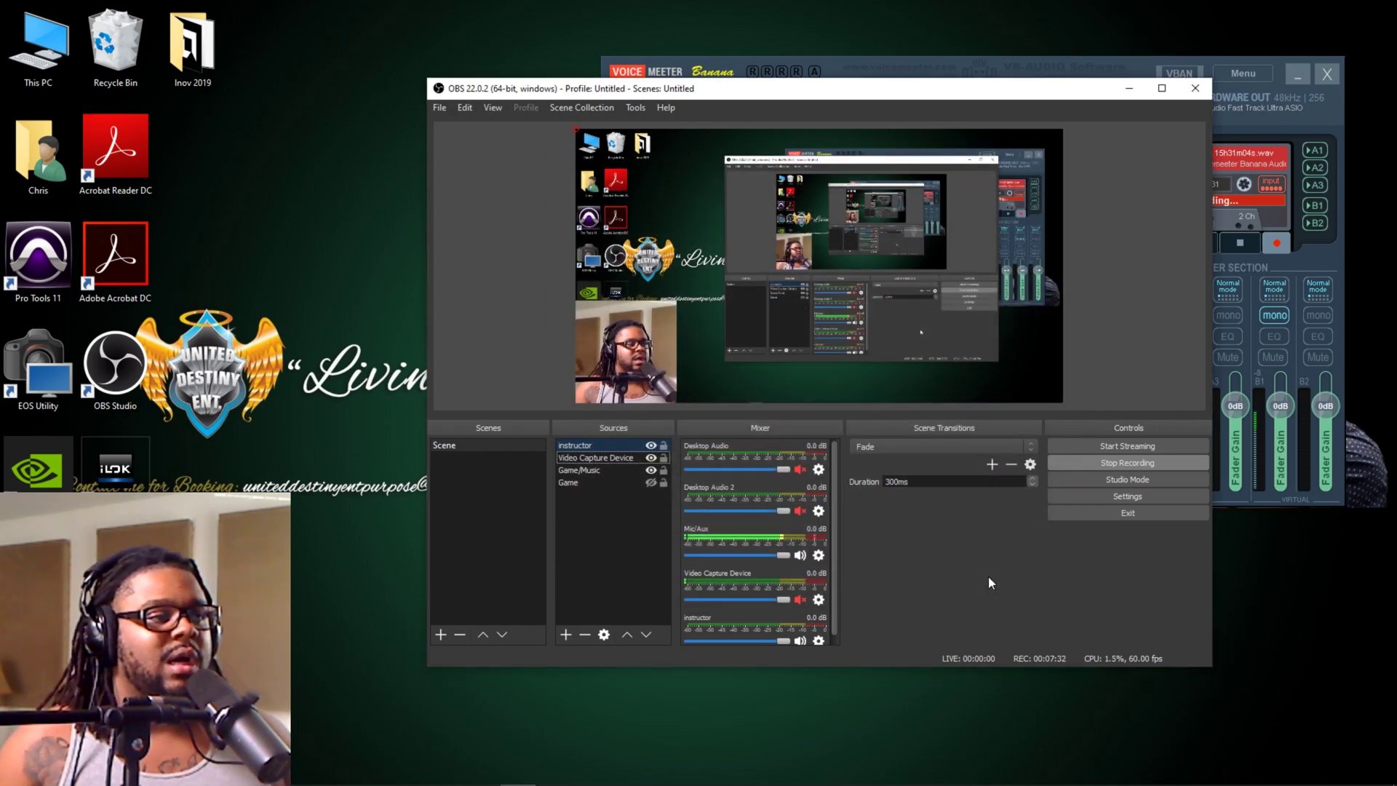